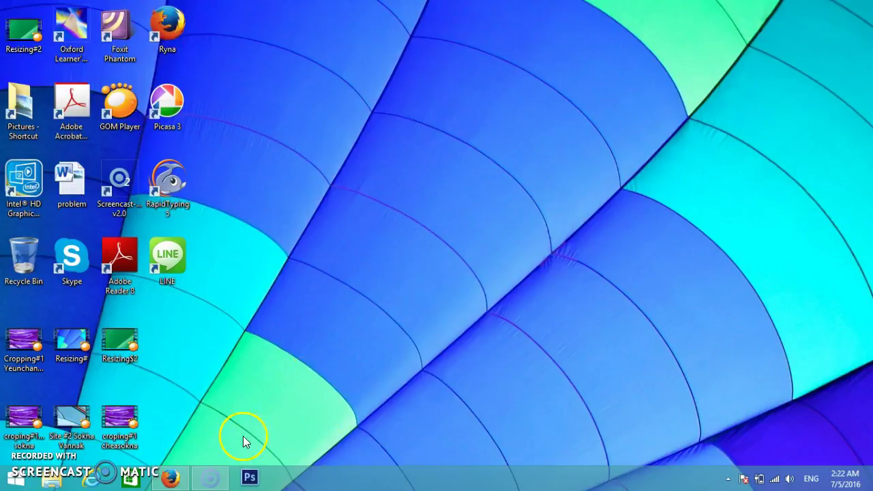
# Launch Adobe Photoshop CS6 from the Windows taskbar.
pyautogui.click(261, 475)
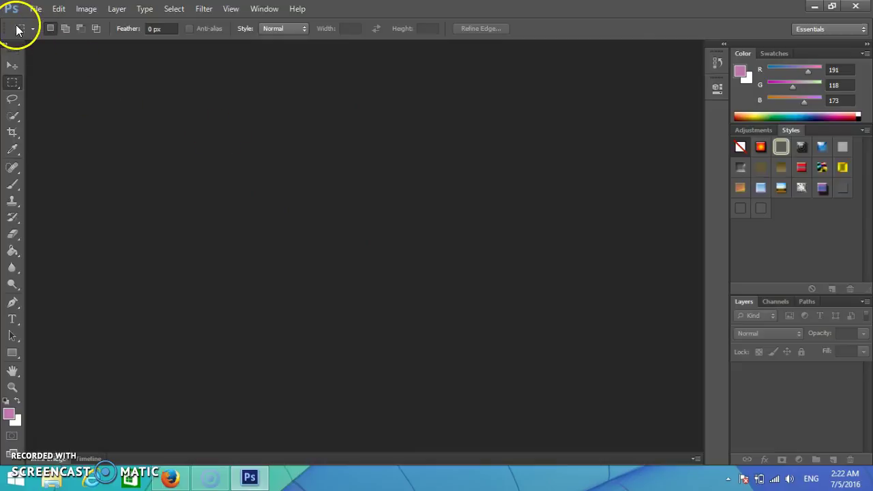
# Open index.jpg, the kitten photo, from the Pictures folder.
pyautogui.click(34, 8)
pyautogui.click(34, 9)
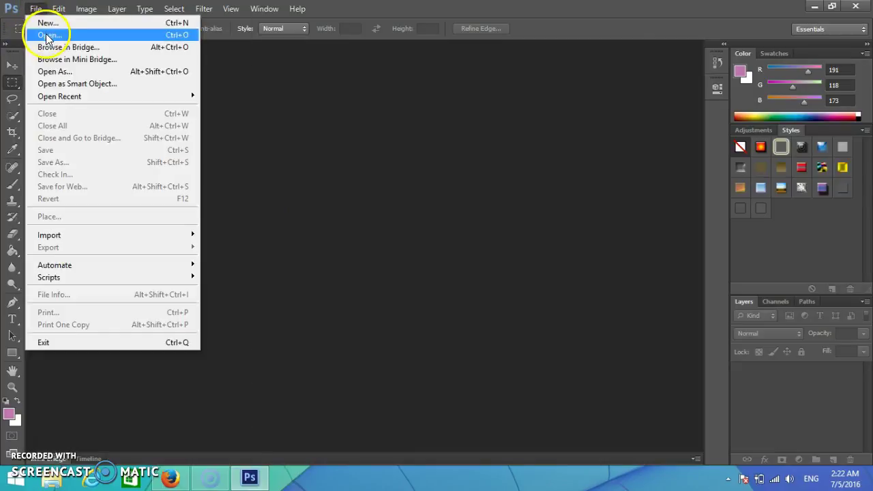
pyautogui.click(46, 36)
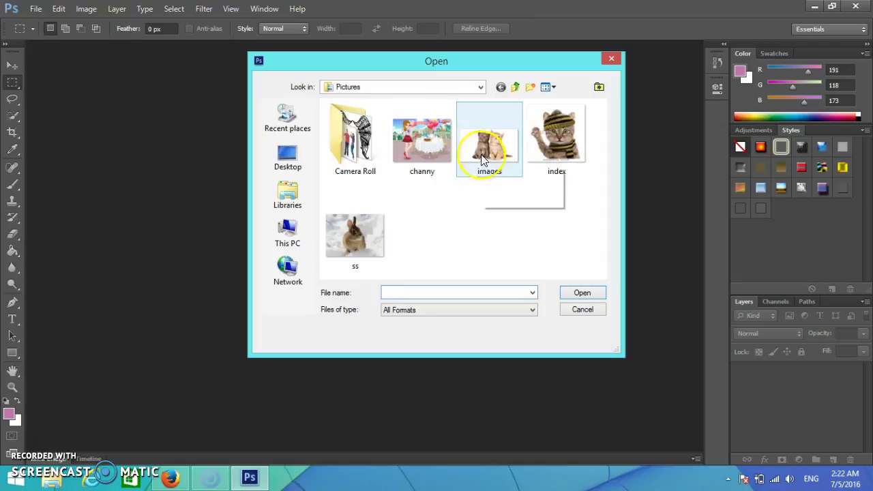
pyautogui.doubleClick(571, 151)
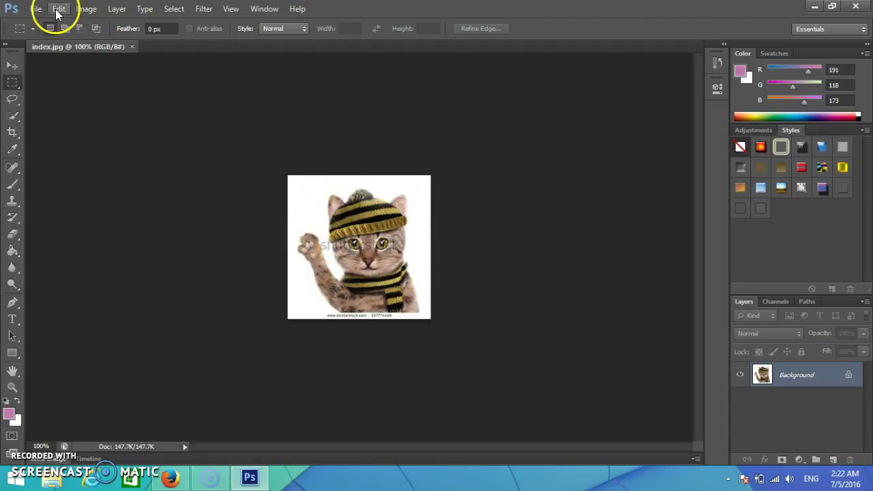
# Crop the kitten photo slightly by pulling its top-left corner inward.
pyautogui.click(14, 131)
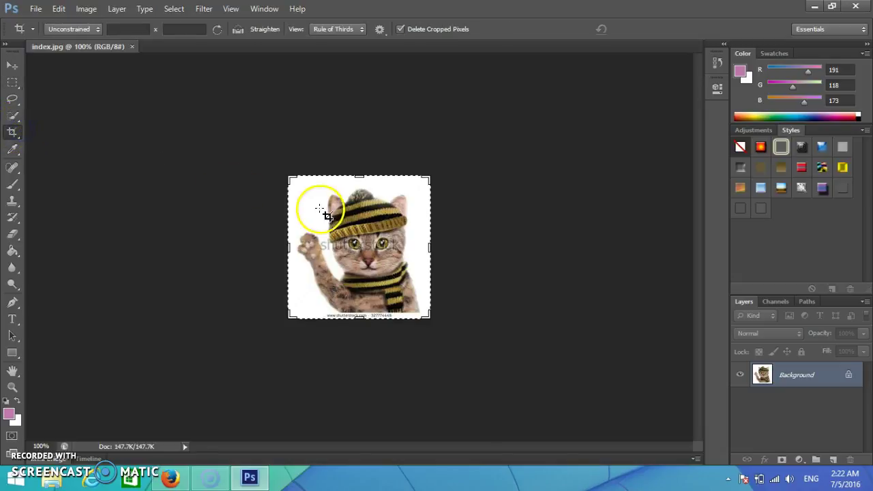
pyautogui.moveTo(288, 176); pyautogui.dragTo(293, 183)
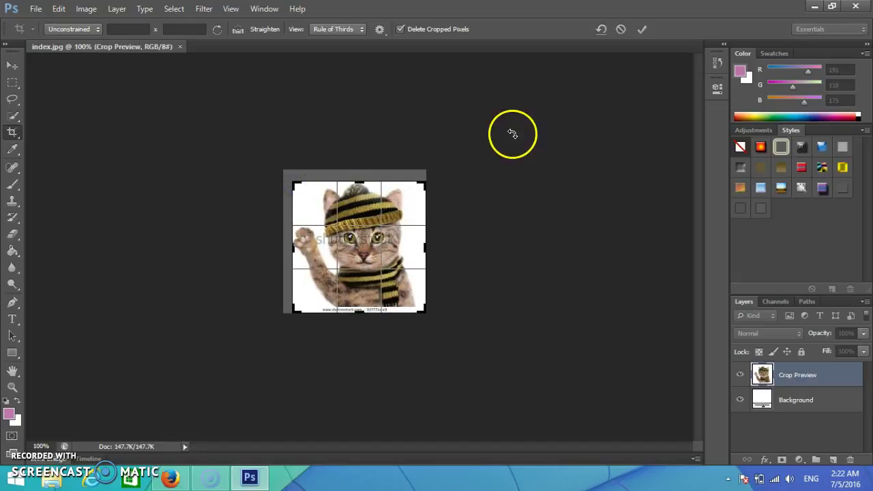
pyautogui.click(642, 29)
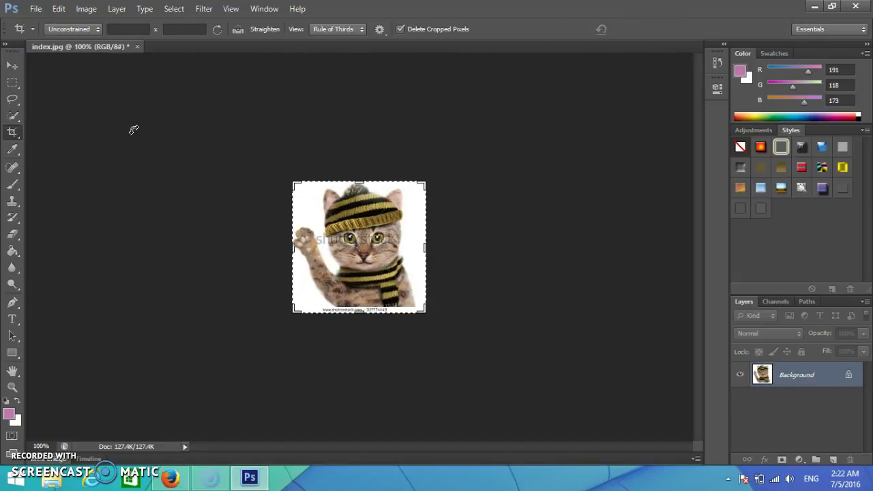
# Create a blank Untitled-1 document, then return to the index.jpg tab.
pyautogui.press('Return')
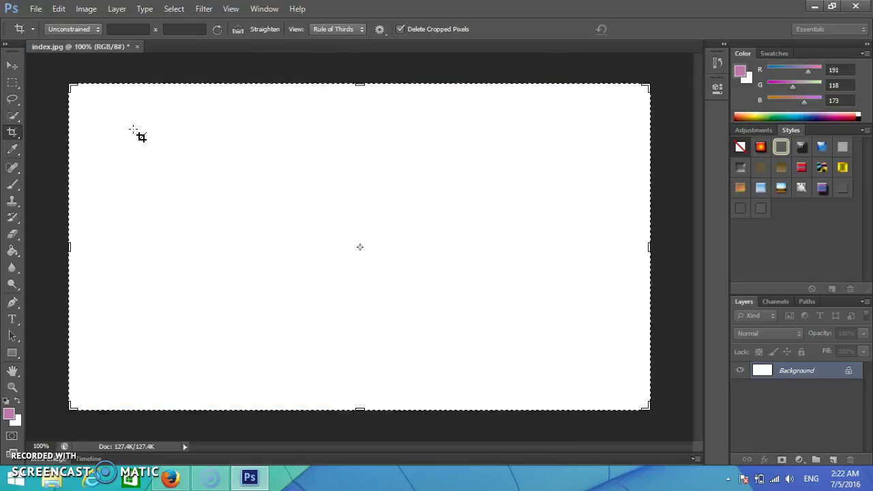
pyautogui.click(108, 46)
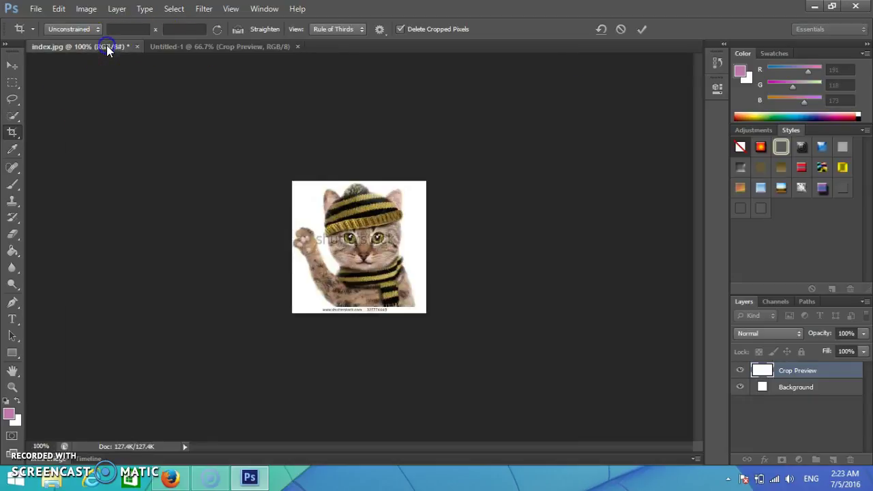
pyautogui.click(20, 88)
# Draw an elliptical marquee around the kitten's head in index.jpg.
pyautogui.click(17, 92)
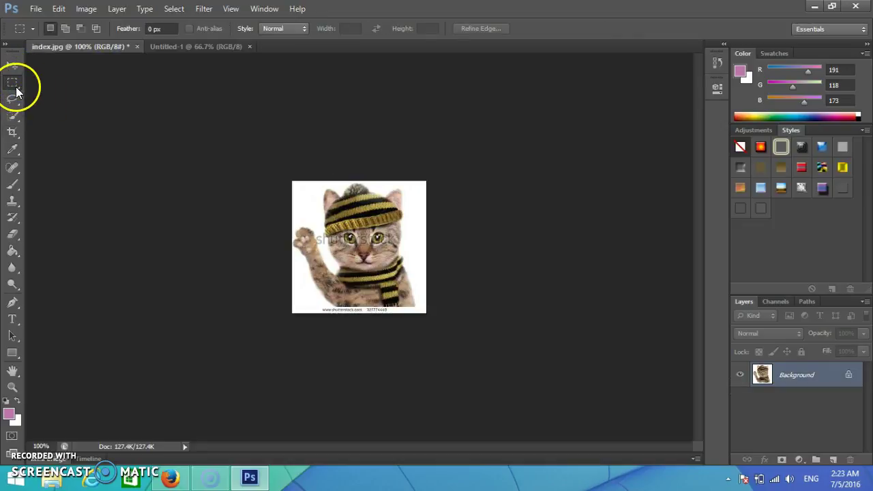
pyautogui.rightClick(17, 92)
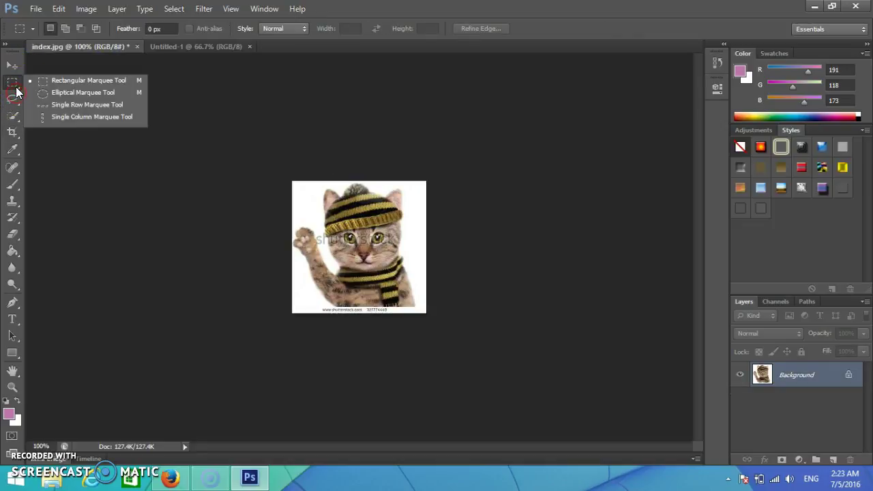
pyautogui.click(81, 92)
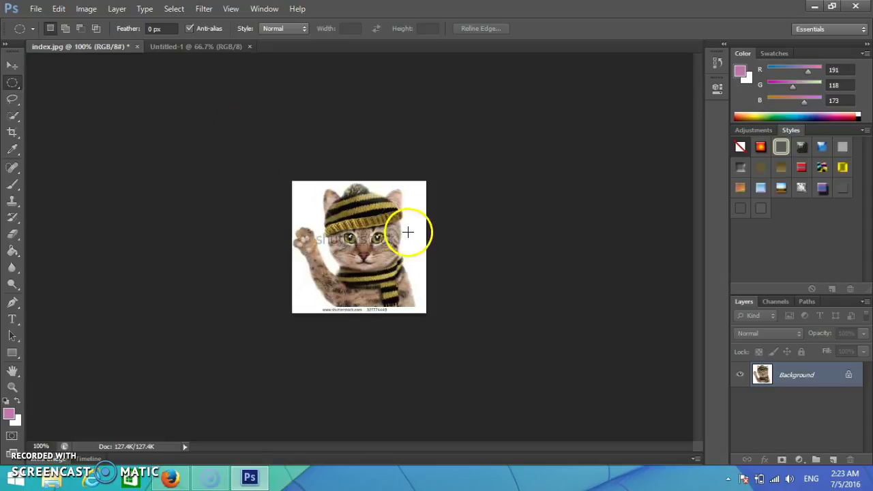
pyautogui.moveTo(403, 185); pyautogui.dragTo(317, 250)
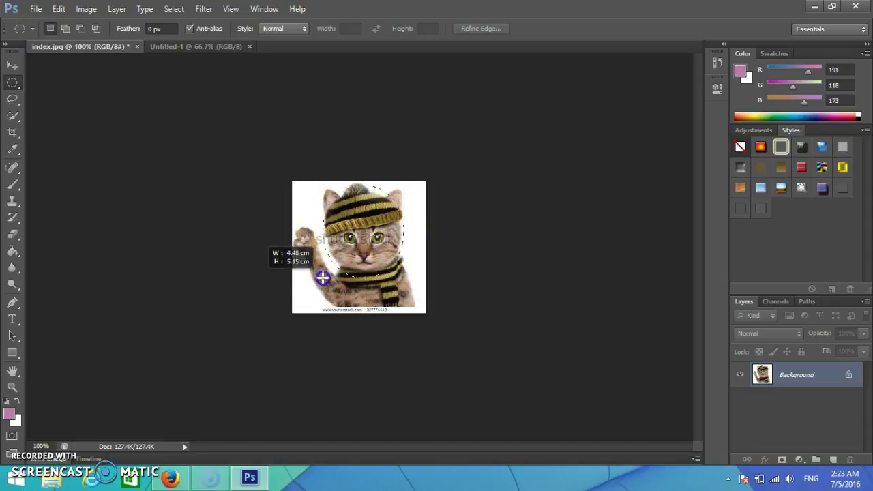
pyautogui.moveTo(317, 249); pyautogui.dragTo(324, 277)
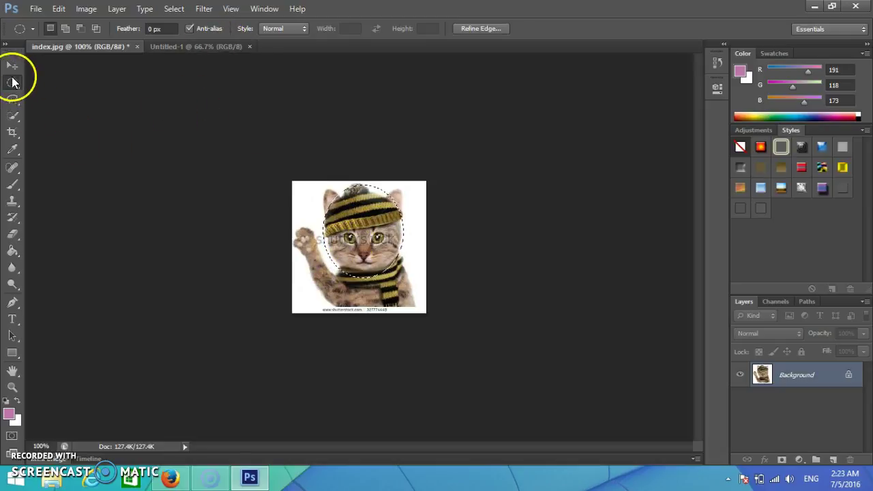
pyautogui.click(12, 66)
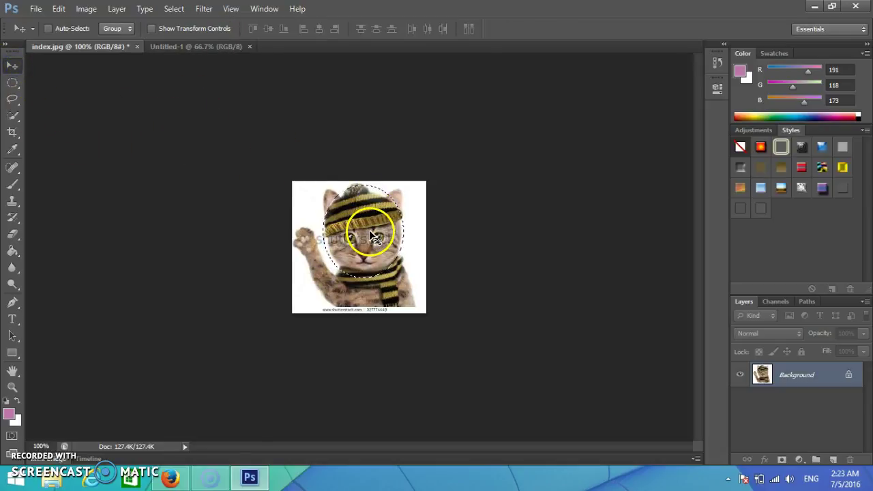
# Drag the oval-selected cat head onto the Untitled-1 canvas as Layer 1.
pyautogui.moveTo(369, 230); pyautogui.dragTo(298, 92)
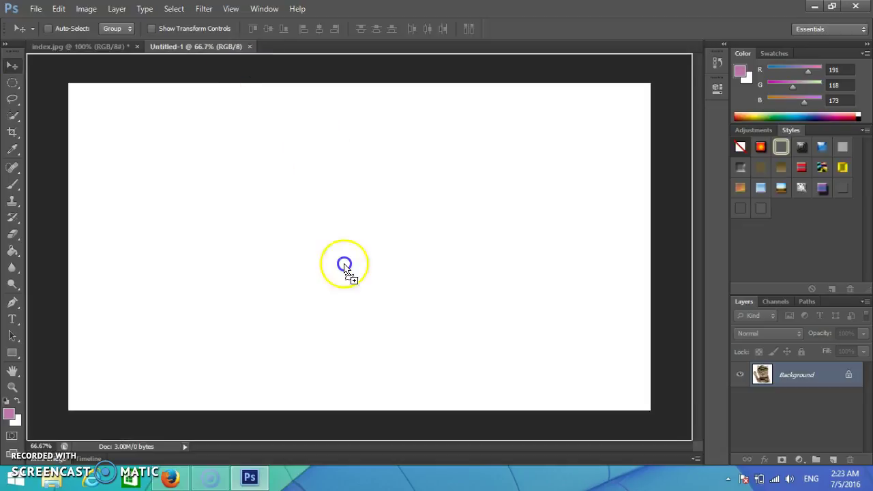
pyautogui.moveTo(218, 52); pyautogui.dragTo(307, 226)
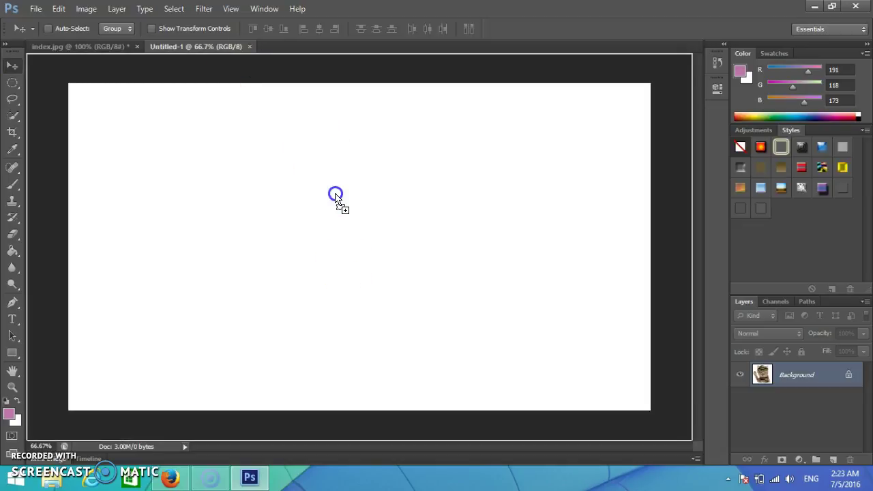
pyautogui.moveTo(341, 209); pyautogui.dragTo(338, 208)
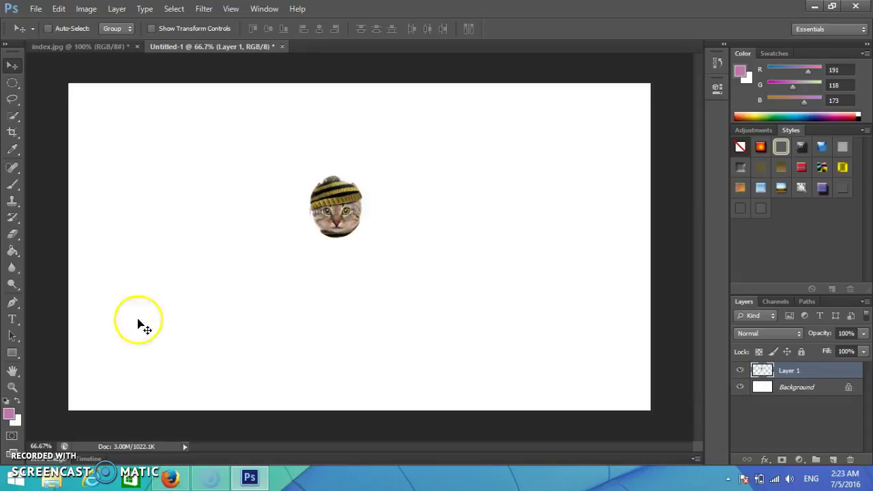